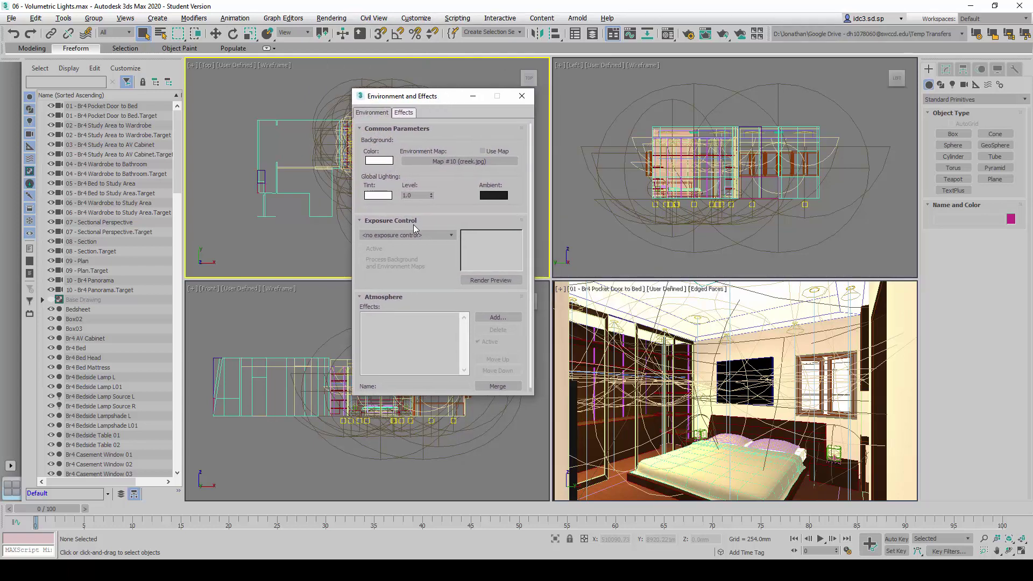
Begin adding an effect to the empty Atmosphere list in Environment and Effects.
click(500, 318)
Choose Volume Light in the Add Atmospheric Effect list and add it.
drag(417, 117, 392, 119)
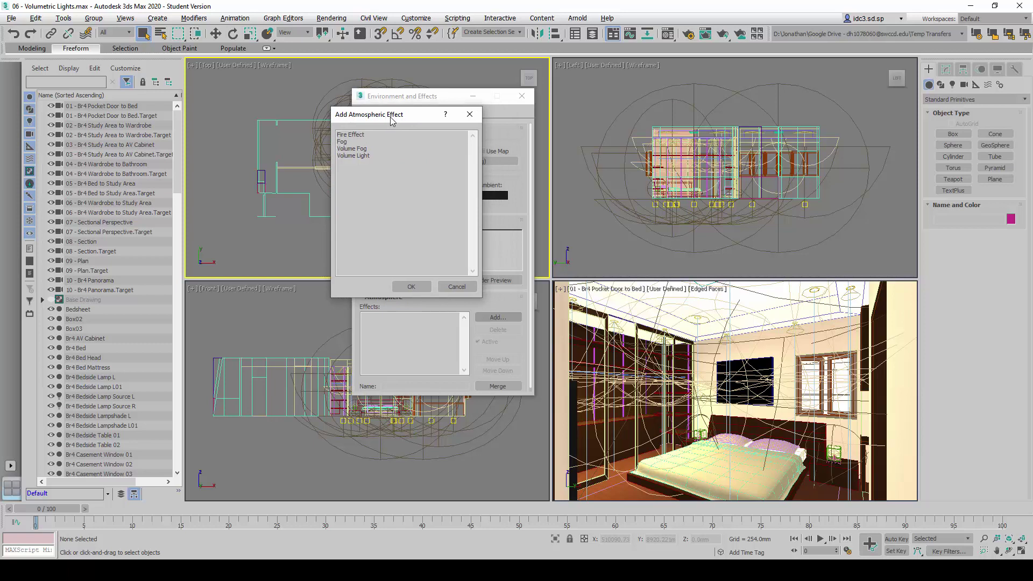
click(356, 156)
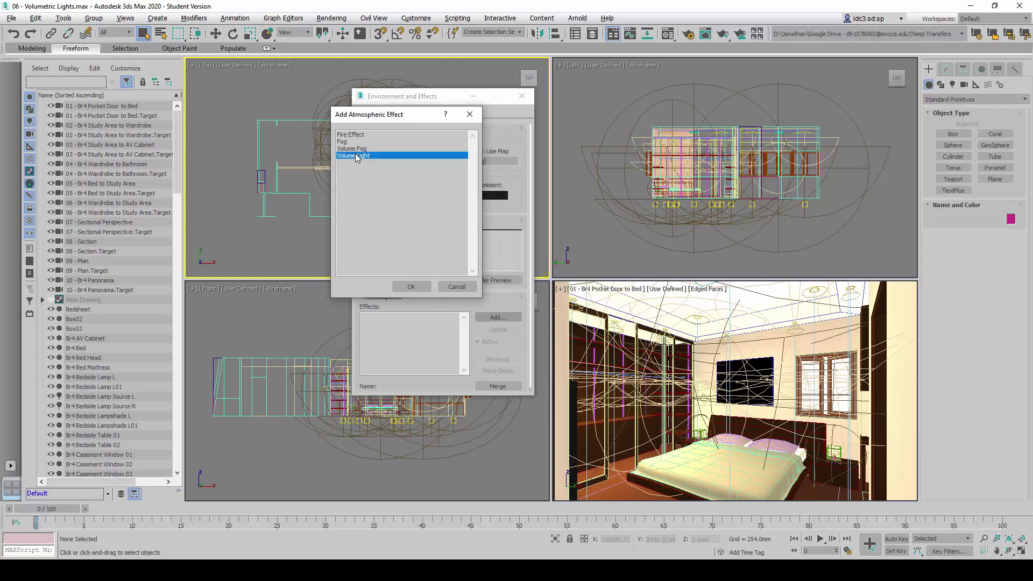
click(411, 284)
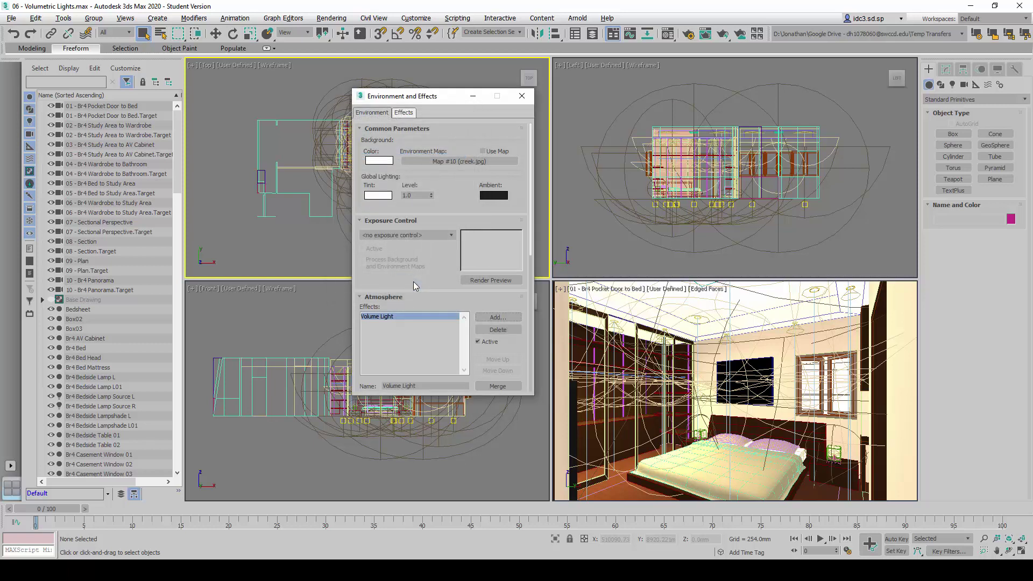
Collapse the Common Parameters, Exposure Control and Atmosphere rollouts.
scroll(431, 288, down, 1)
scroll(431, 288, up, 1)
click(399, 130)
click(399, 140)
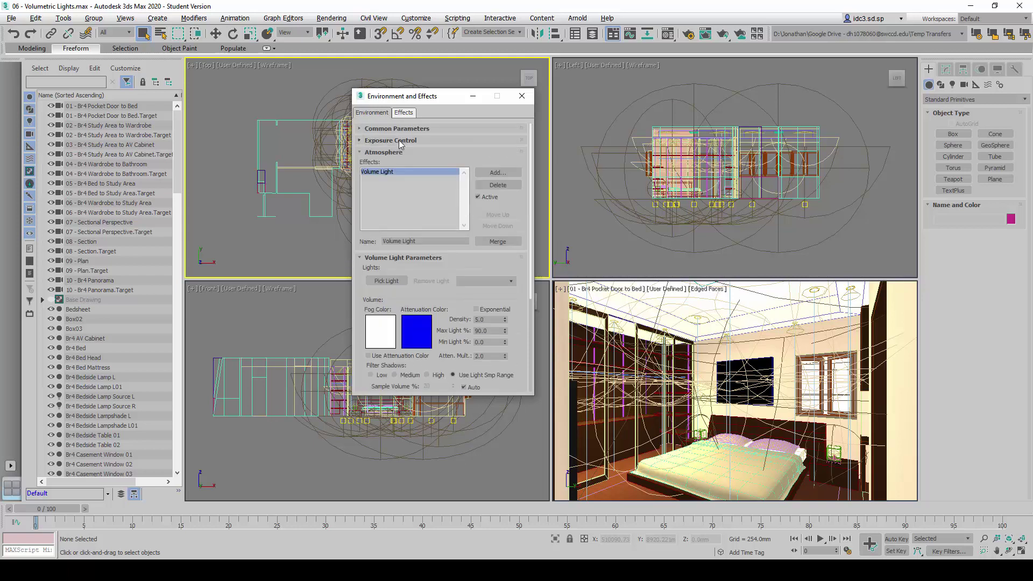
click(400, 154)
click(412, 165)
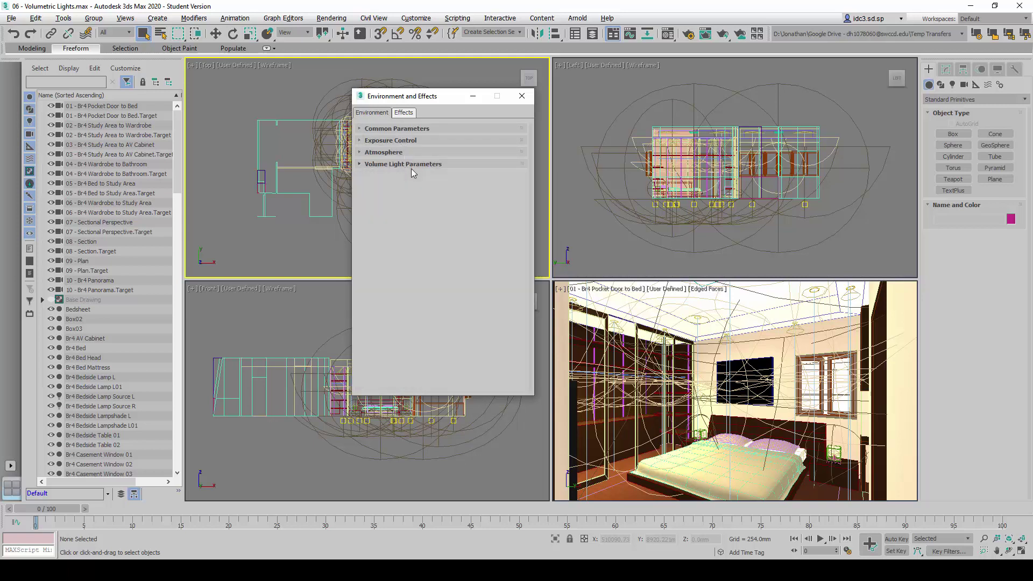
click(410, 141)
click(411, 141)
click(413, 129)
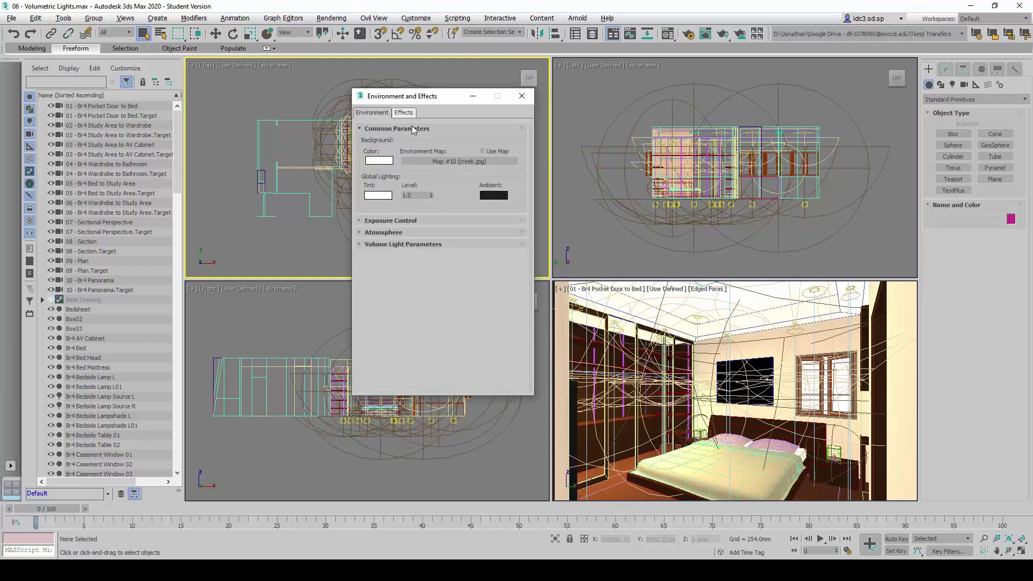
click(414, 130)
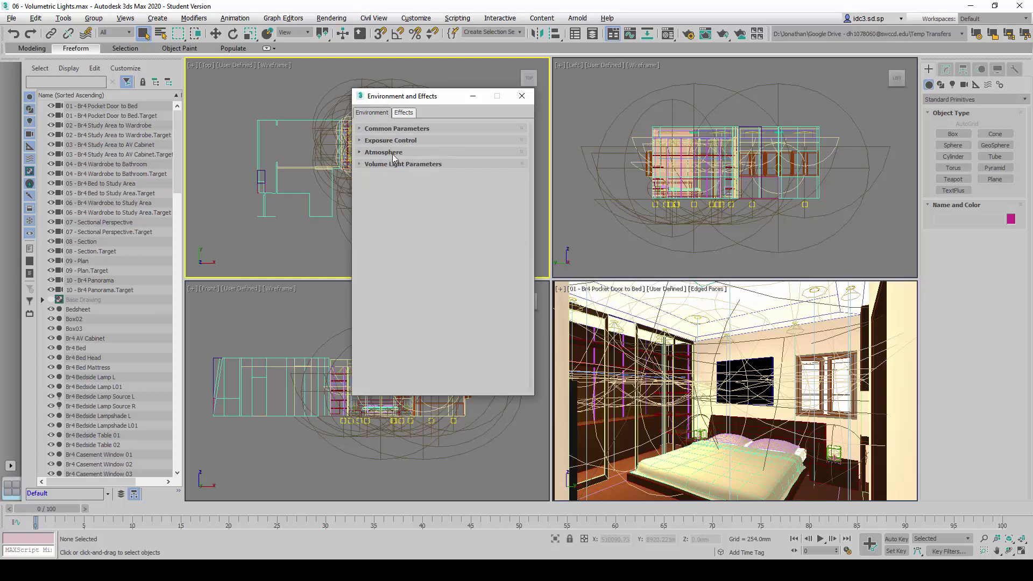
click(395, 152)
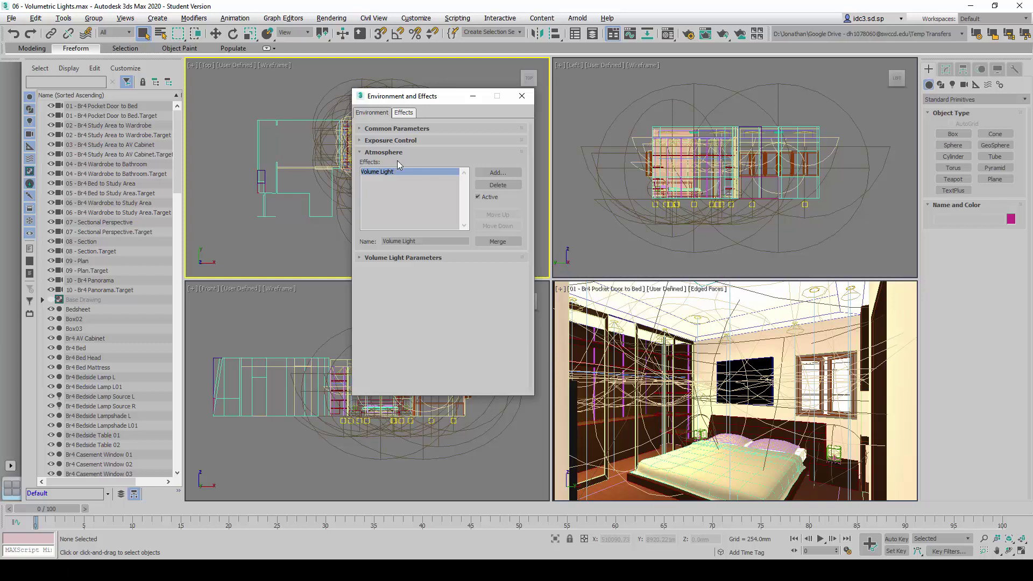
click(383, 152)
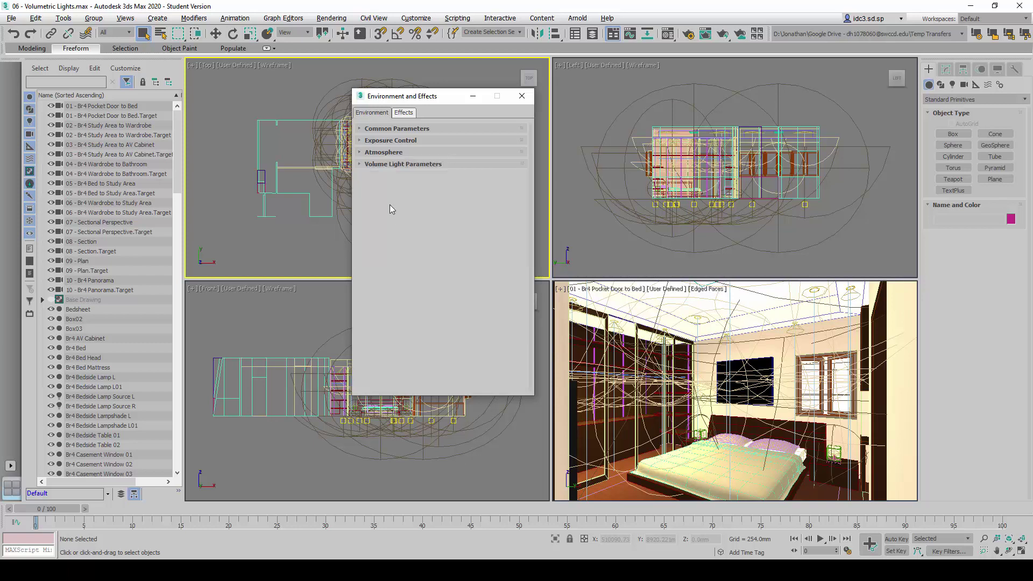
Expand Volume Light Parameters, check its Lights list and start Pick Light.
click(369, 165)
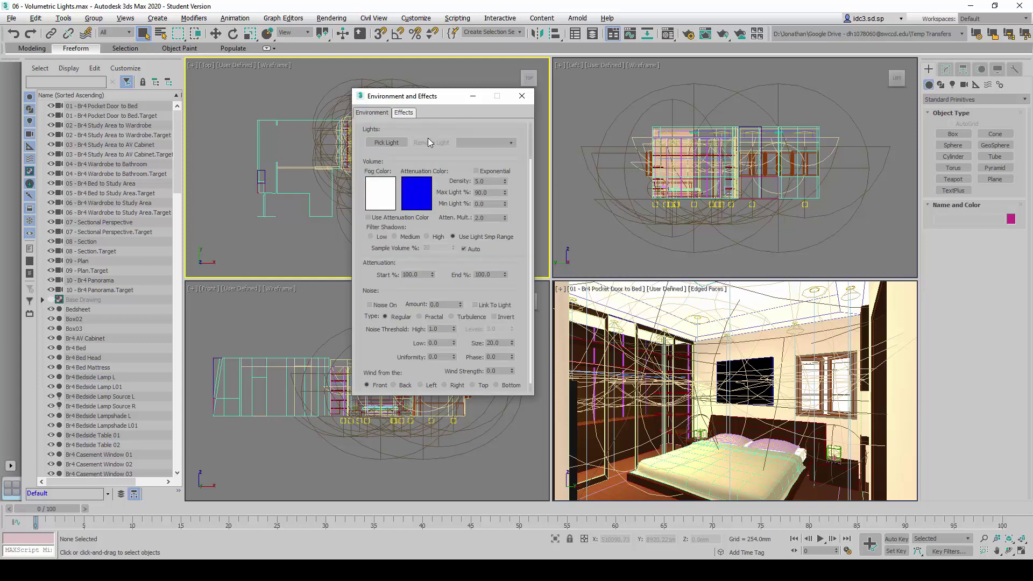
scroll(428, 137, up, 1)
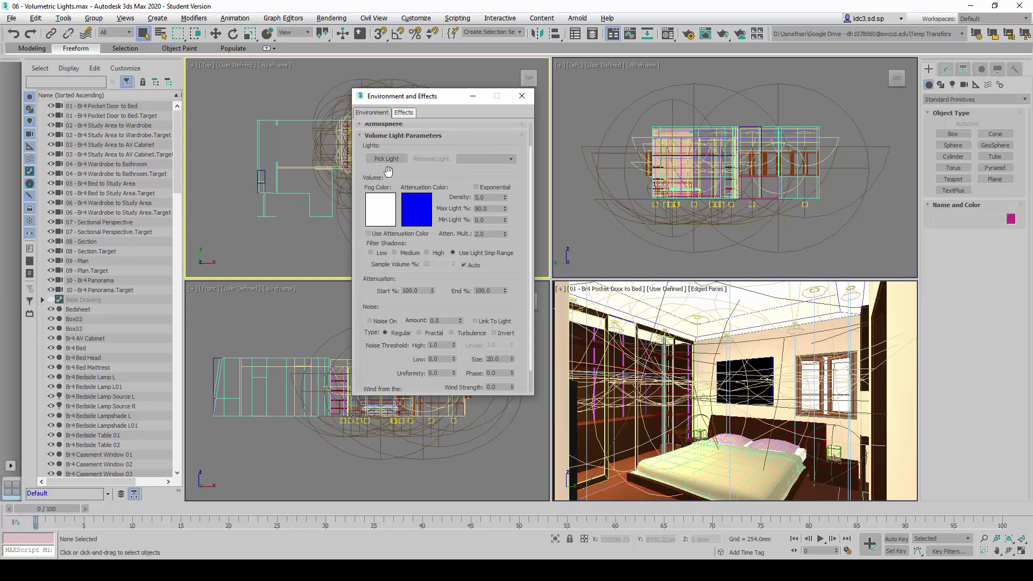
click(512, 160)
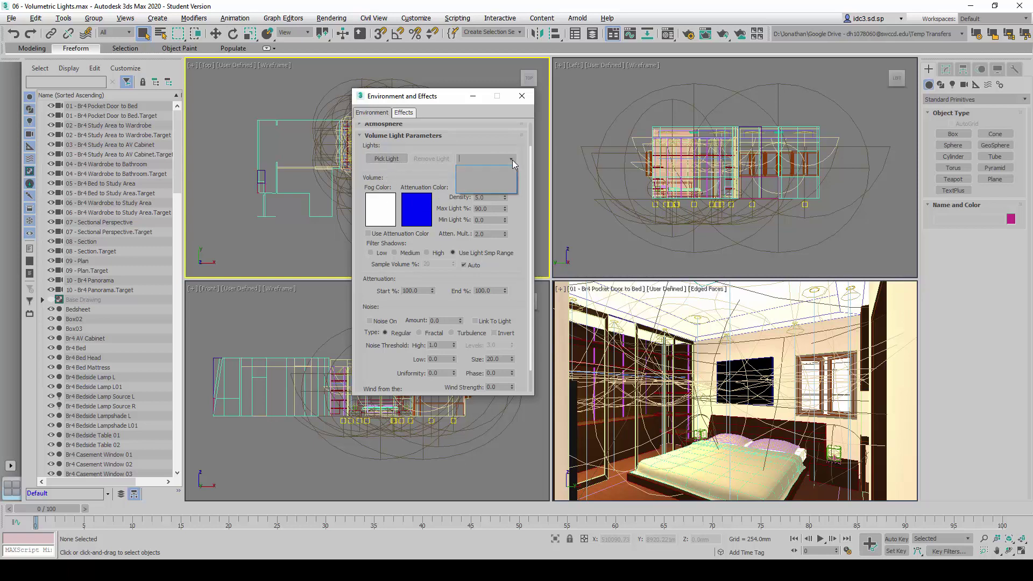
click(384, 161)
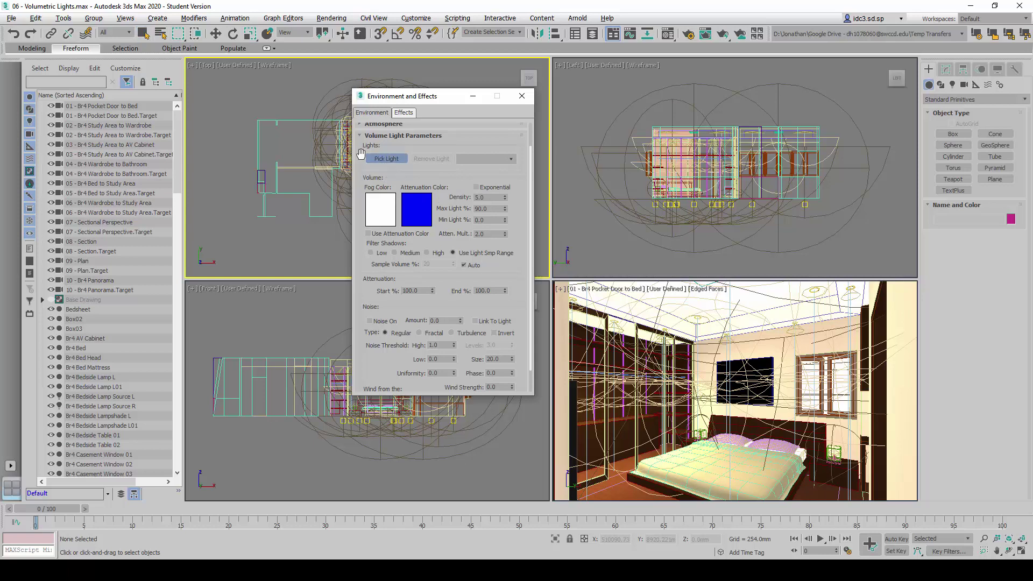
Maximize the Top viewport zoomed on the bed and set the Selection Filter to Lights.
drag(409, 95, 200, 135)
scroll(371, 141, up, 2)
scroll(371, 141, up, 1)
key(alt+w)
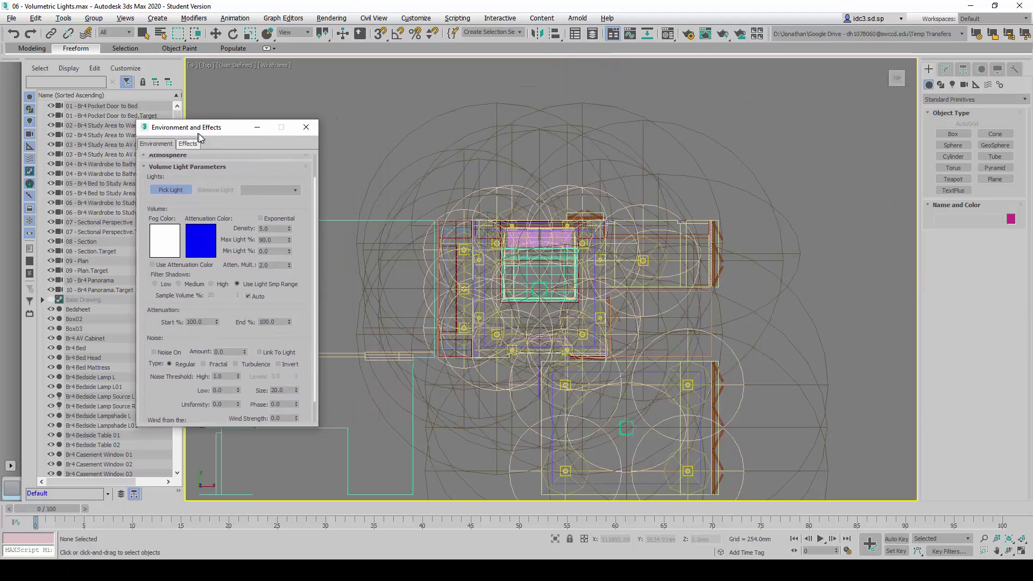
scroll(501, 268, up, 4)
scroll(594, 203, down, 2)
scroll(549, 210, up, 2)
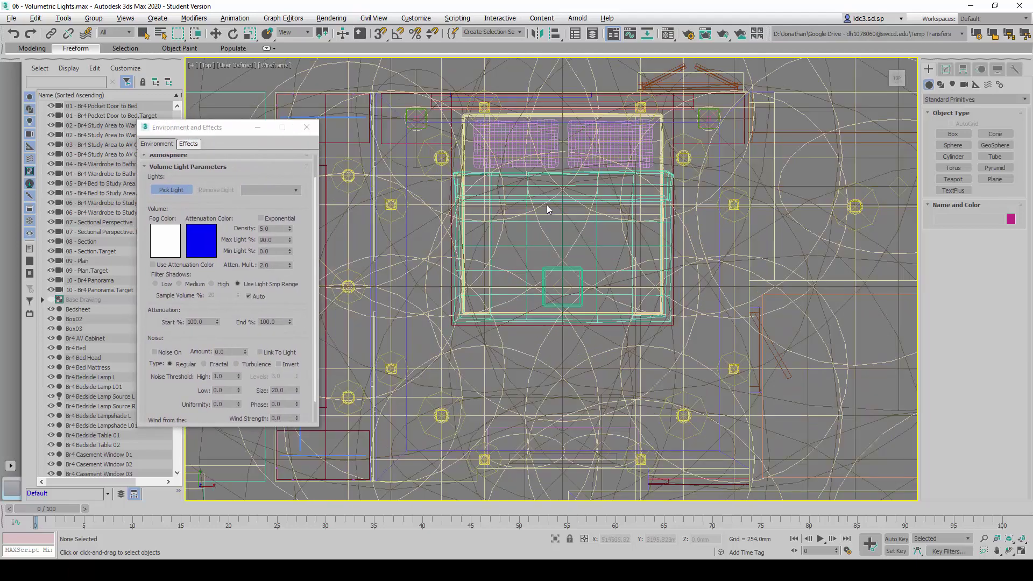
scroll(547, 212, down, 1)
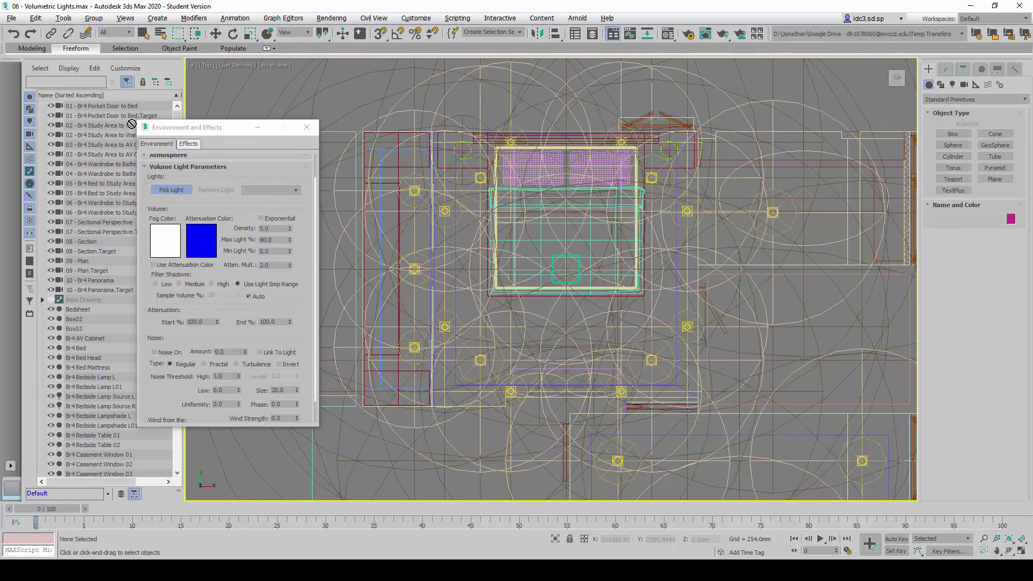
click(119, 33)
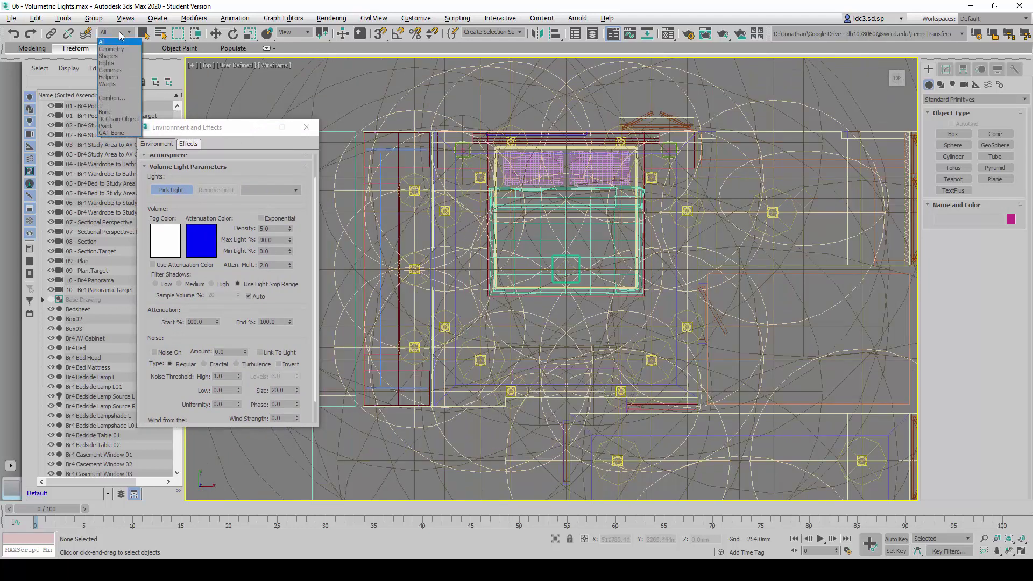
click(116, 63)
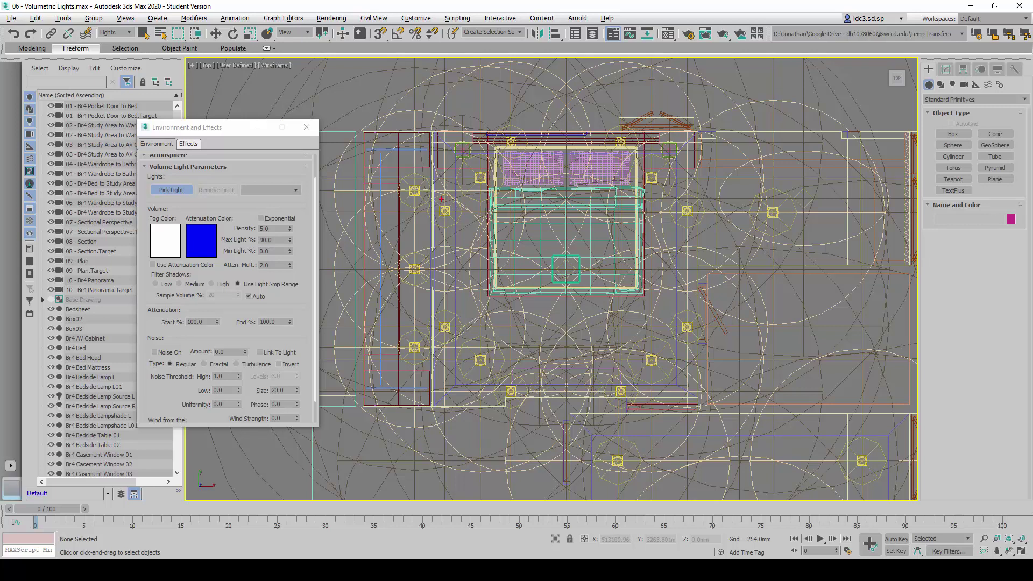
drag(438, 198, 439, 216)
mouse_move(441, 323)
mouse_down()
mouse_move(454, 328)
mouse_move(440, 332)
mouse_up()
drag(501, 383, 511, 398)
mouse_move(613, 382)
mouse_down()
mouse_move(624, 392)
mouse_move(614, 399)
mouse_up()
mouse_move(676, 318)
mouse_down()
mouse_move(698, 332)
mouse_move(682, 335)
mouse_up()
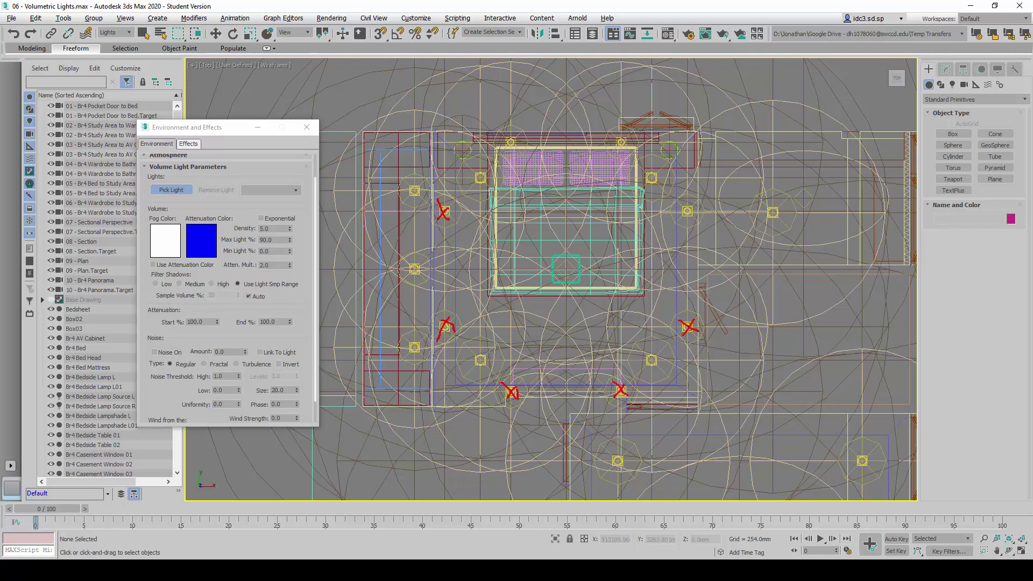
mouse_move(679, 202)
mouse_down()
mouse_move(698, 220)
mouse_move(675, 218)
mouse_up()
mouse_move(618, 137)
mouse_down()
mouse_move(628, 145)
mouse_move(609, 145)
mouse_up()
mouse_move(500, 134)
mouse_down()
mouse_move(516, 146)
mouse_move(504, 148)
mouse_up()
key(Escape)
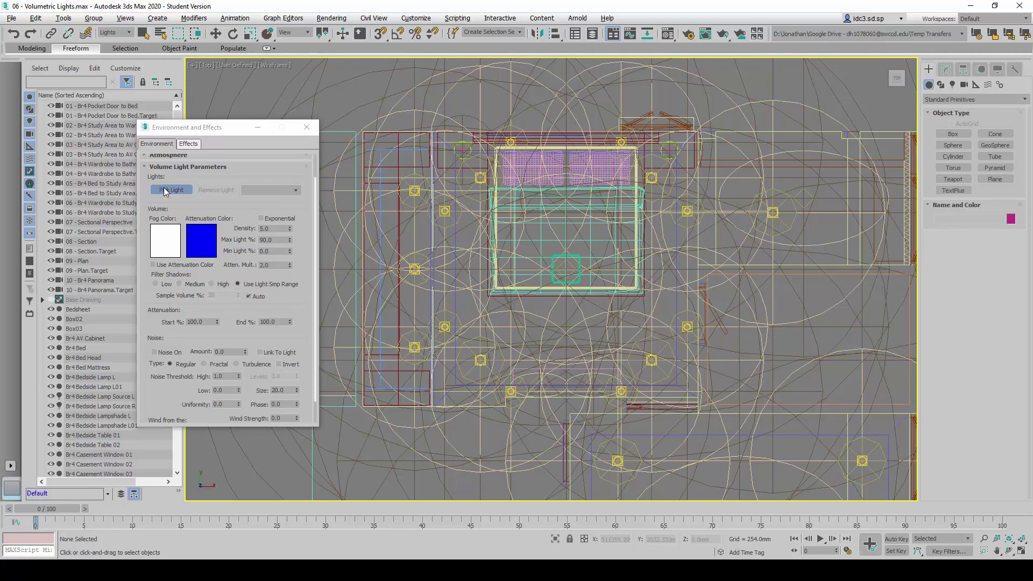
Add Br4 Spot 01 and Br4 Spot 02 to the Volume Light's lights and review the list.
click(448, 223)
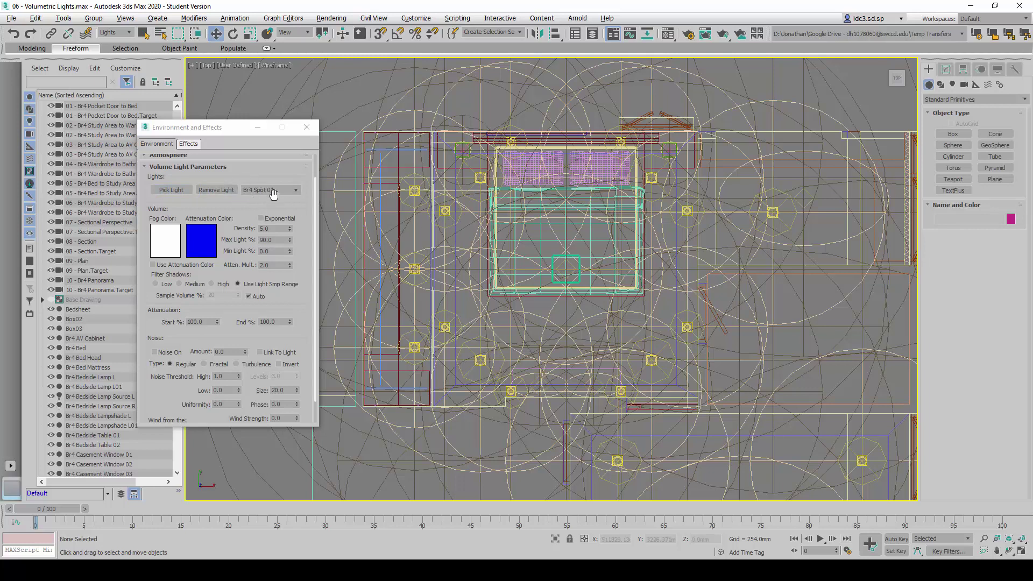
click(296, 191)
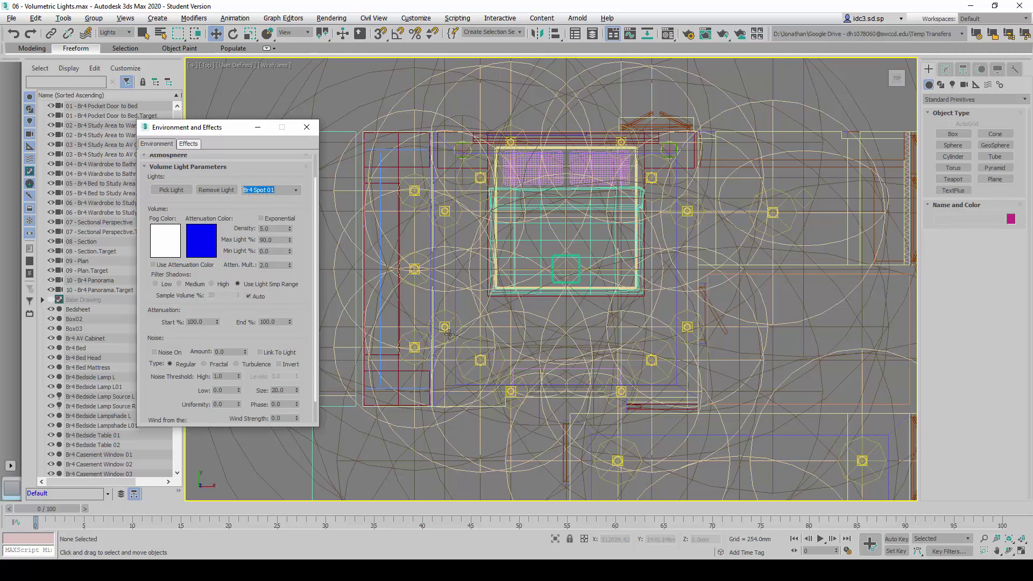
click(451, 314)
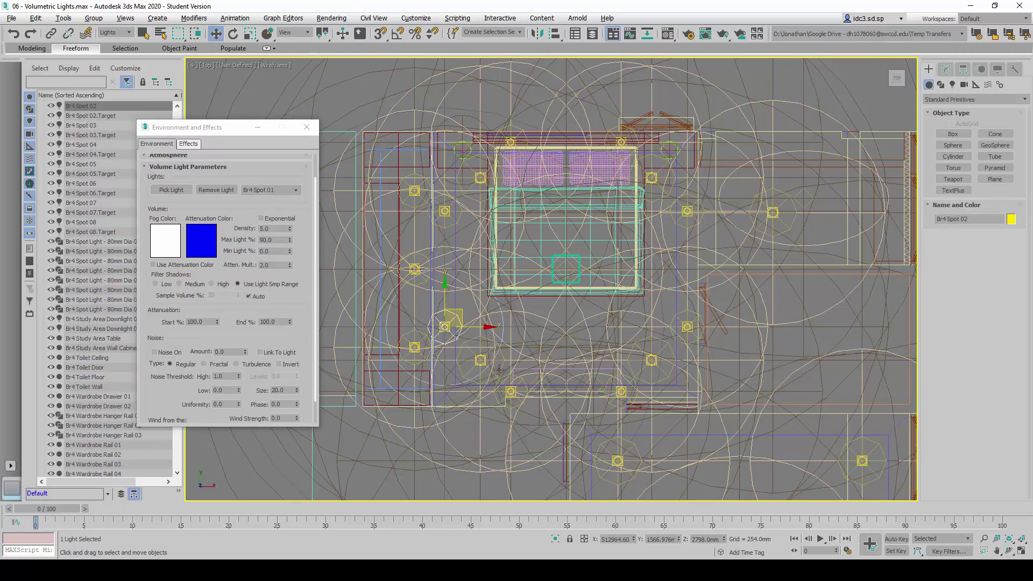
click(468, 341)
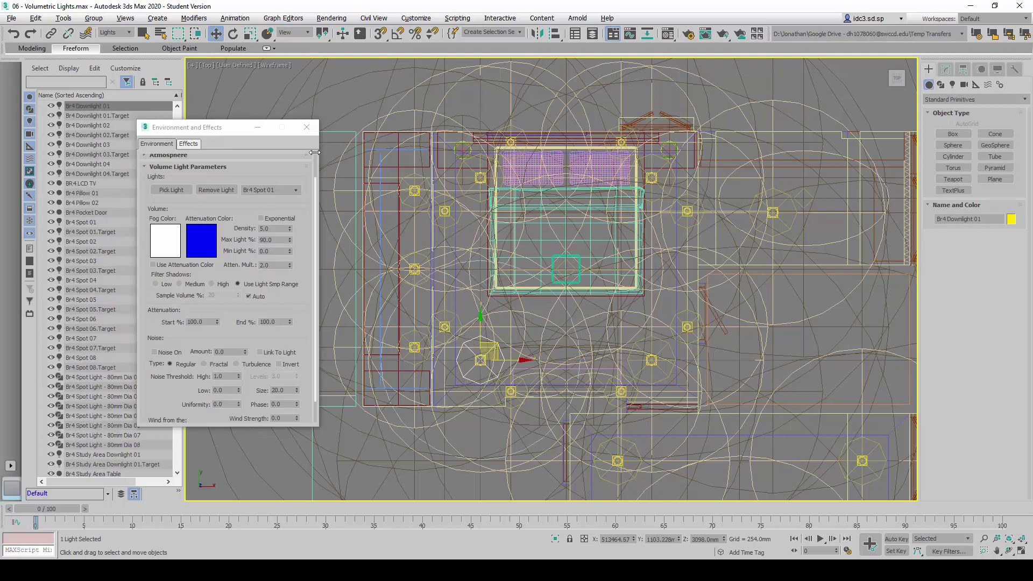
click(295, 192)
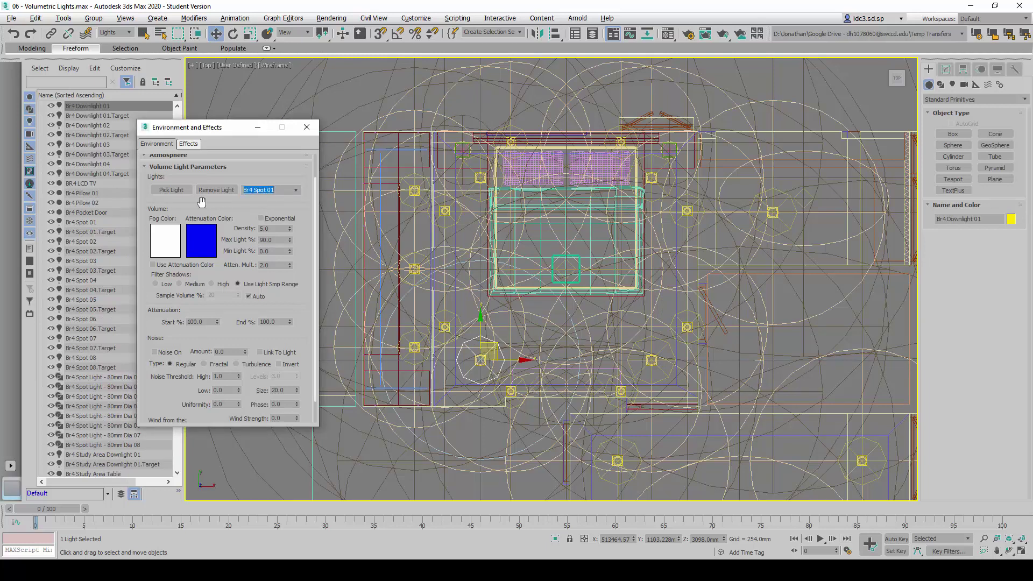
click(172, 190)
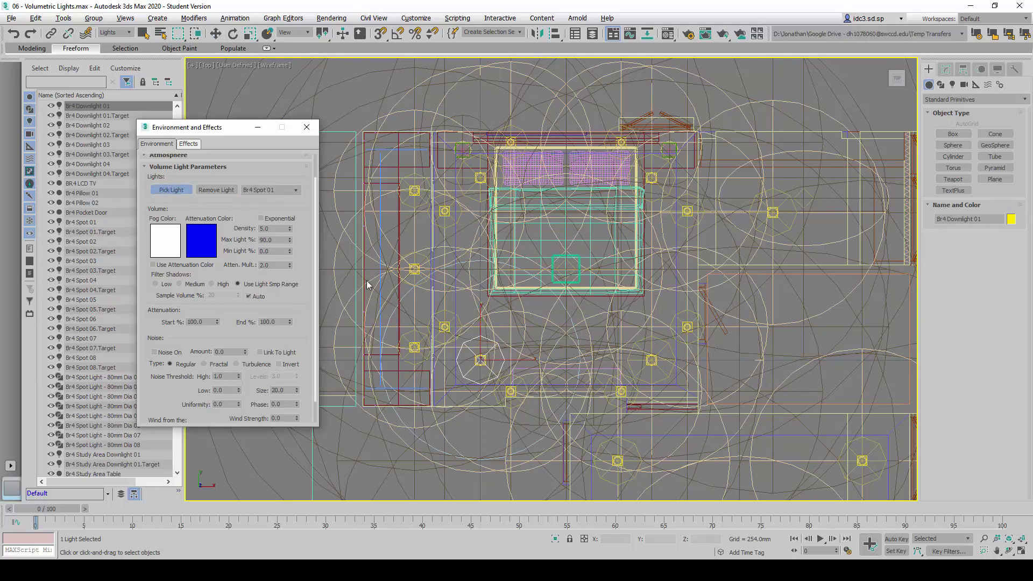
click(449, 312)
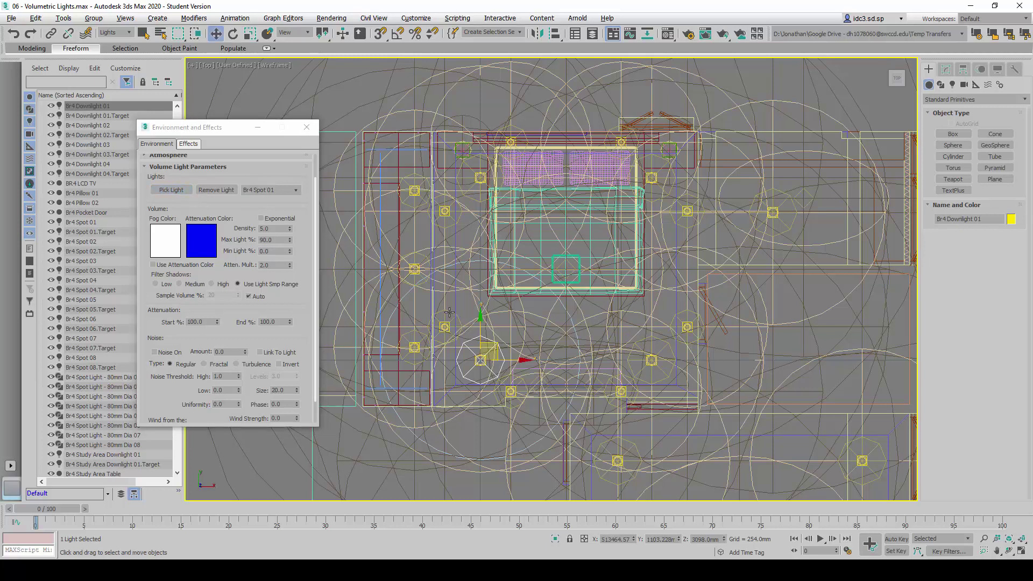
click(275, 191)
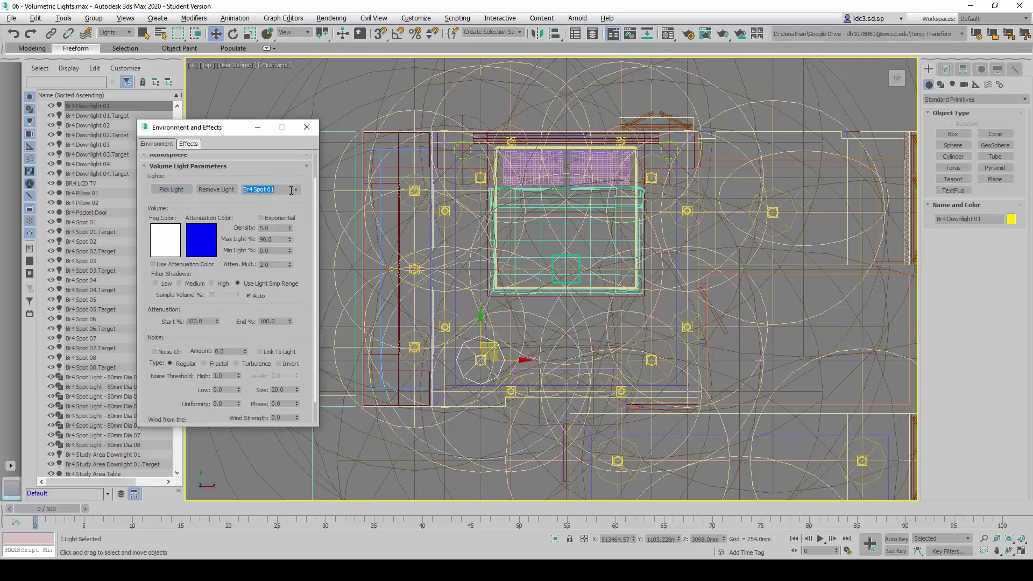
click(299, 190)
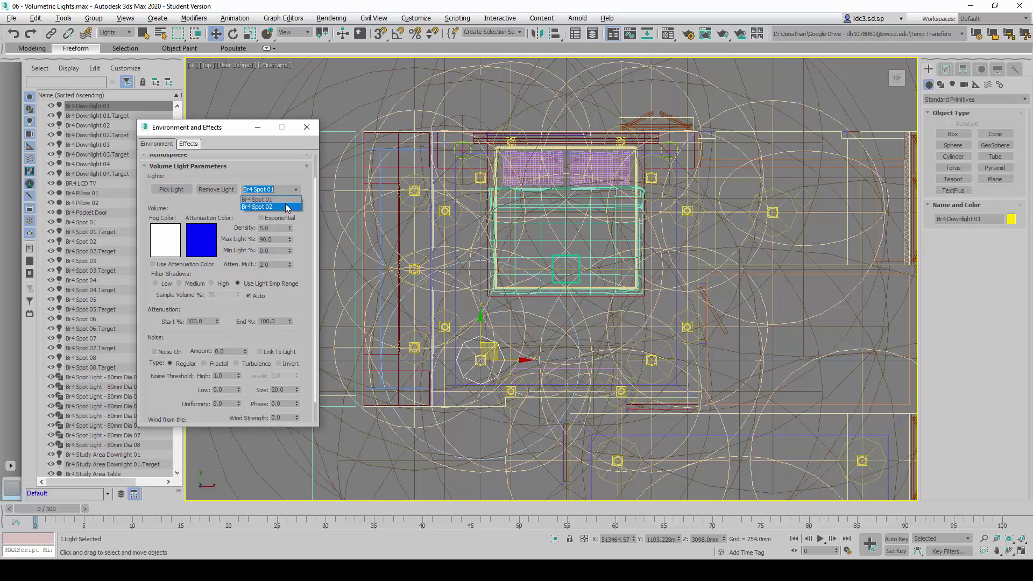
click(258, 200)
Pick further ceiling spotlights into the Volume Light, up to Br4 Spot 06.
click(175, 191)
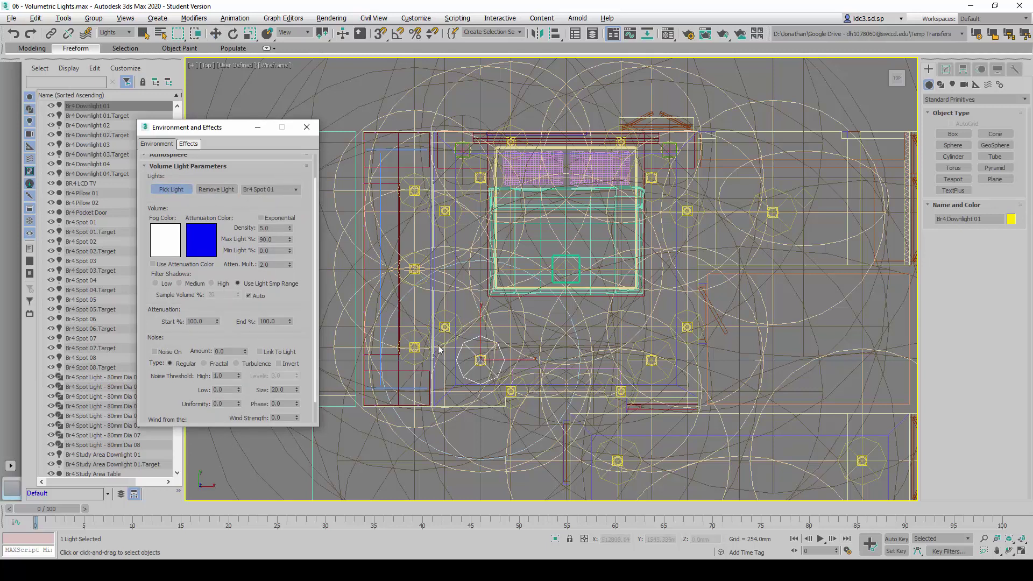
right_click(496, 399)
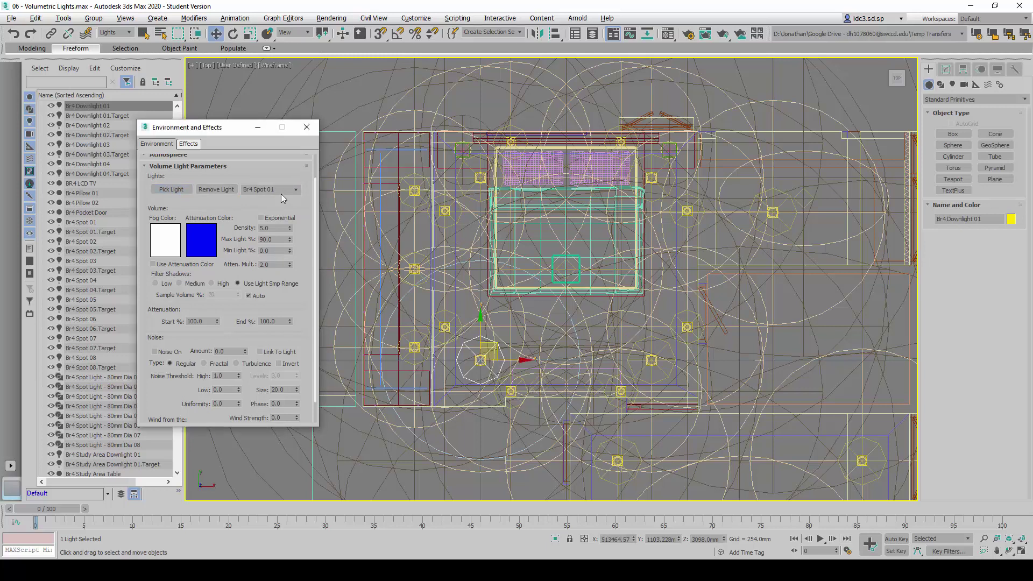
click(291, 190)
click(294, 190)
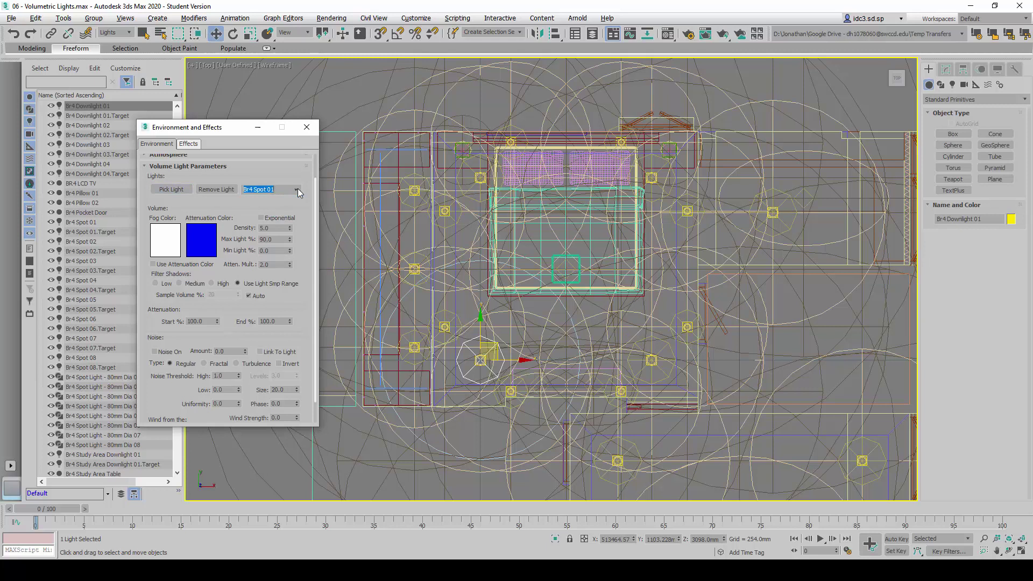
click(168, 190)
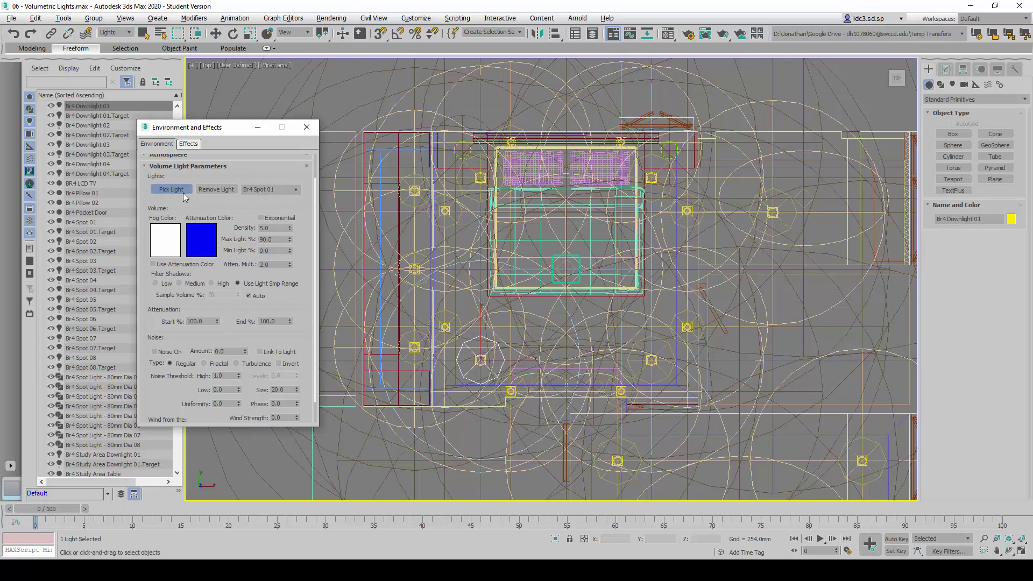
right_click(609, 404)
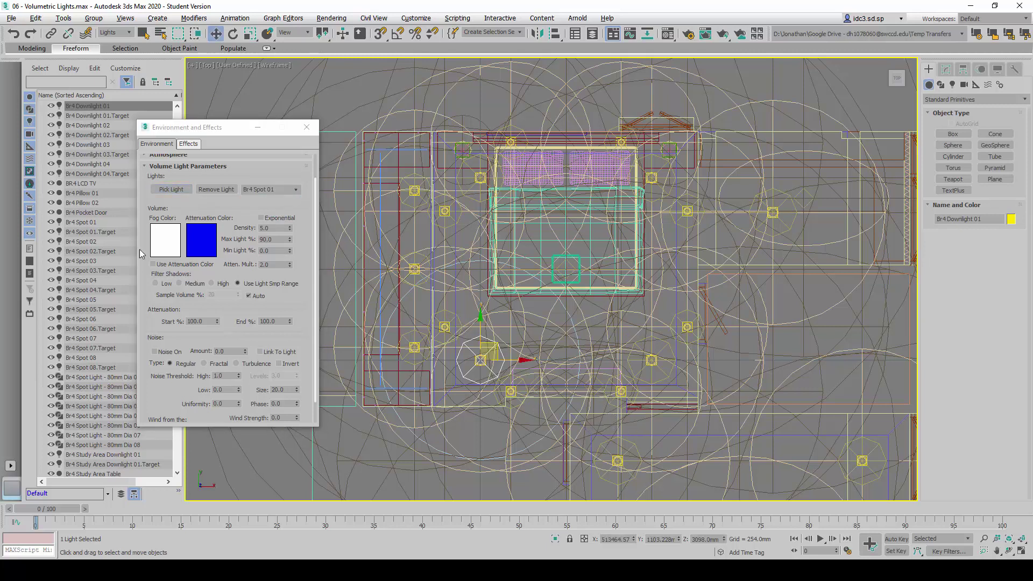
click(170, 190)
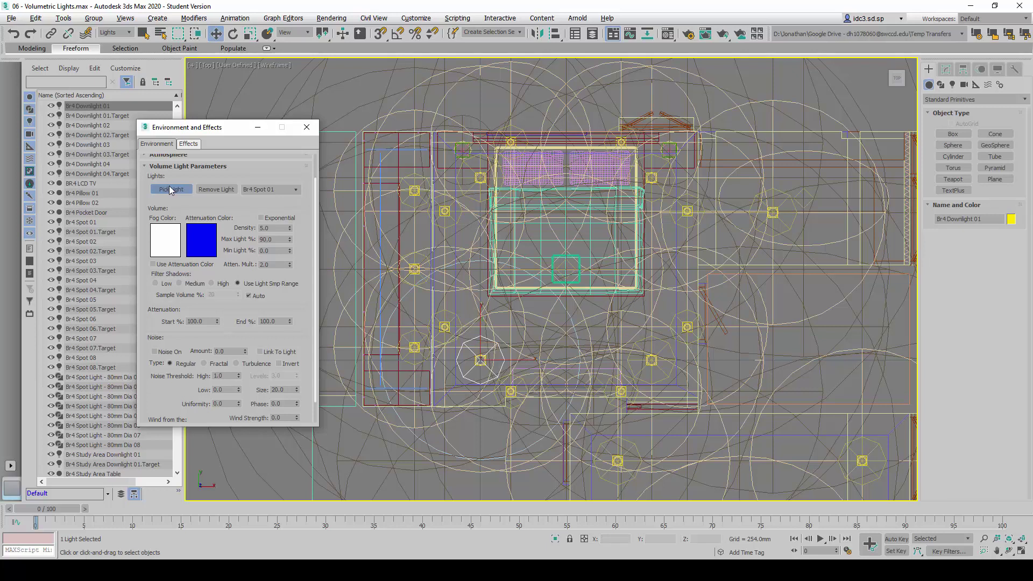
right_click(683, 319)
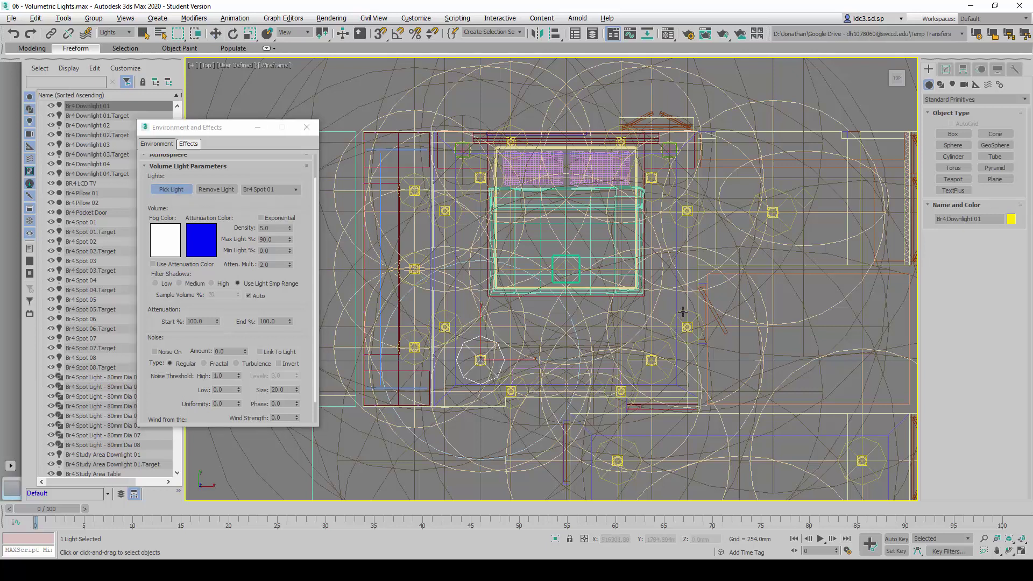
click(168, 191)
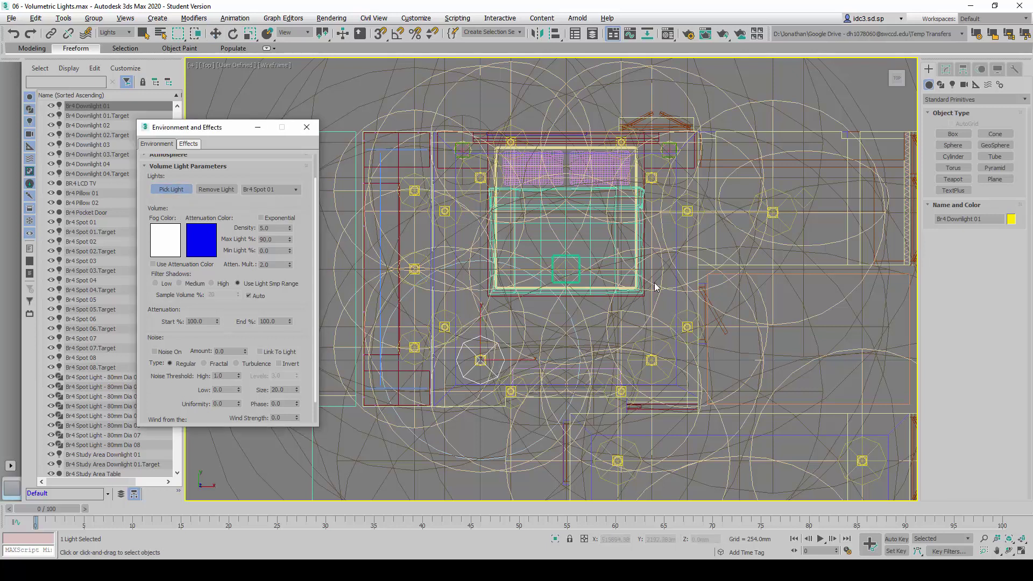
click(681, 224)
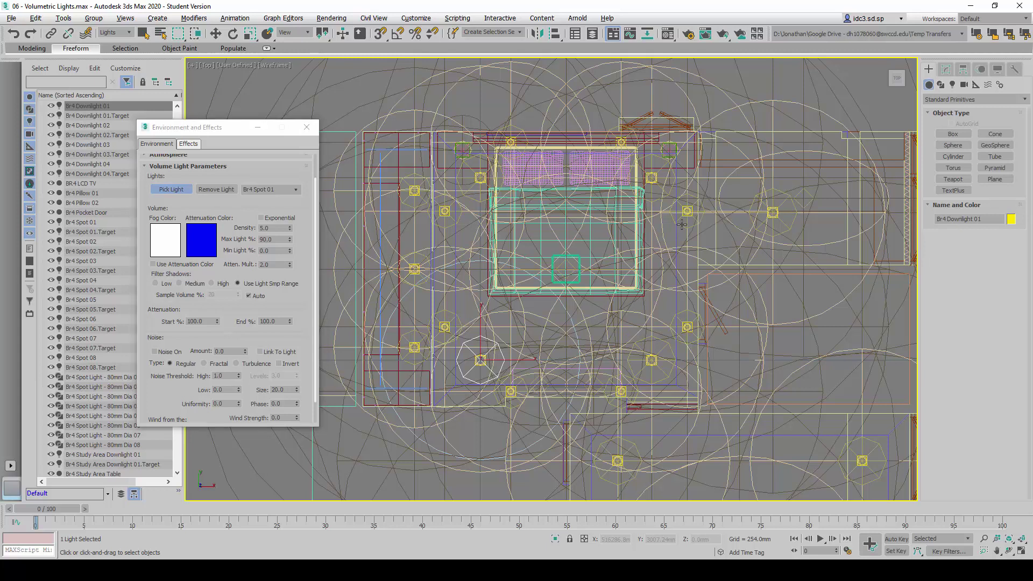
Add the remaining spotlights through Br4 Spot 08 and confirm all eight are listed.
click(168, 189)
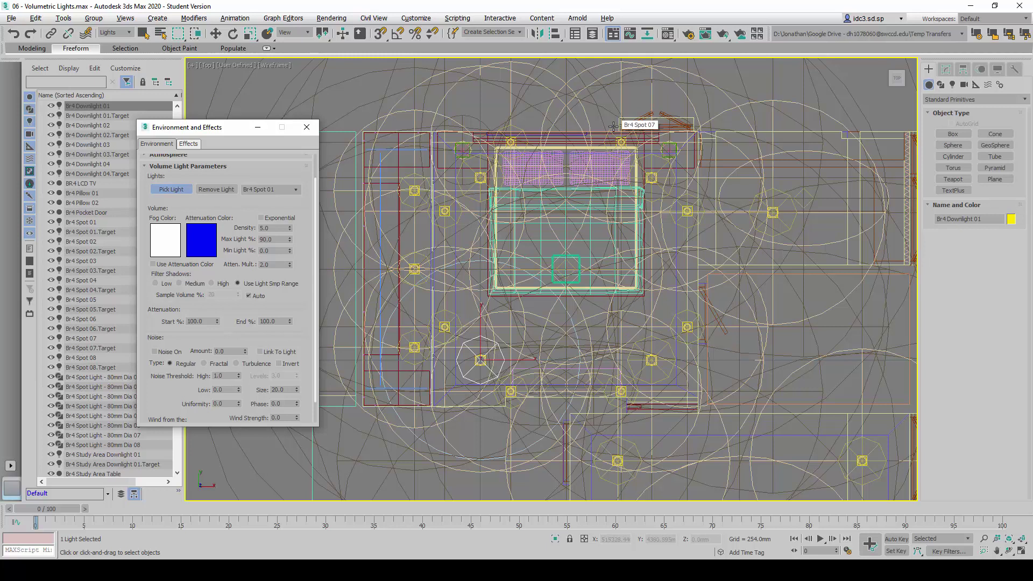
key(w)
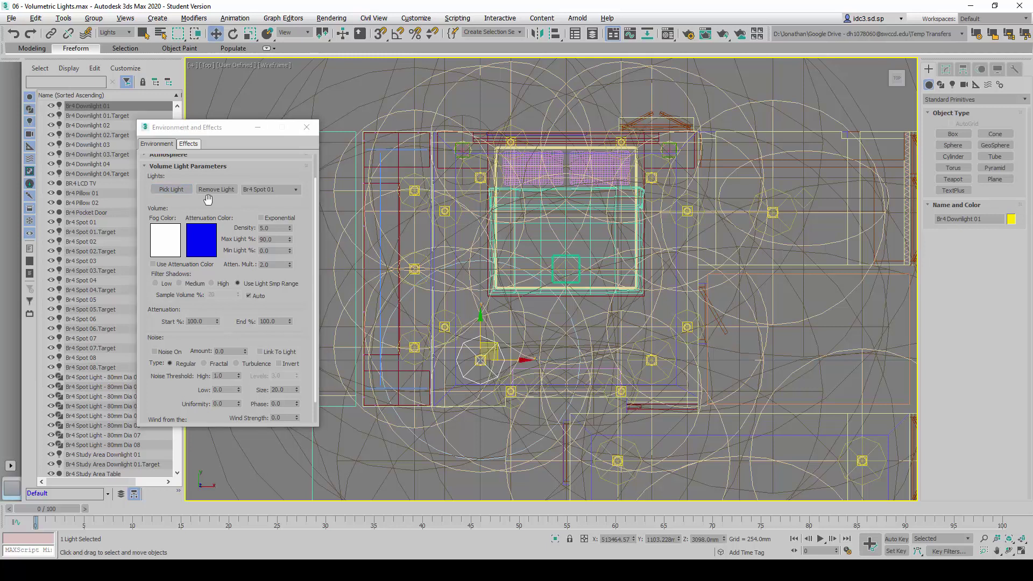
click(172, 189)
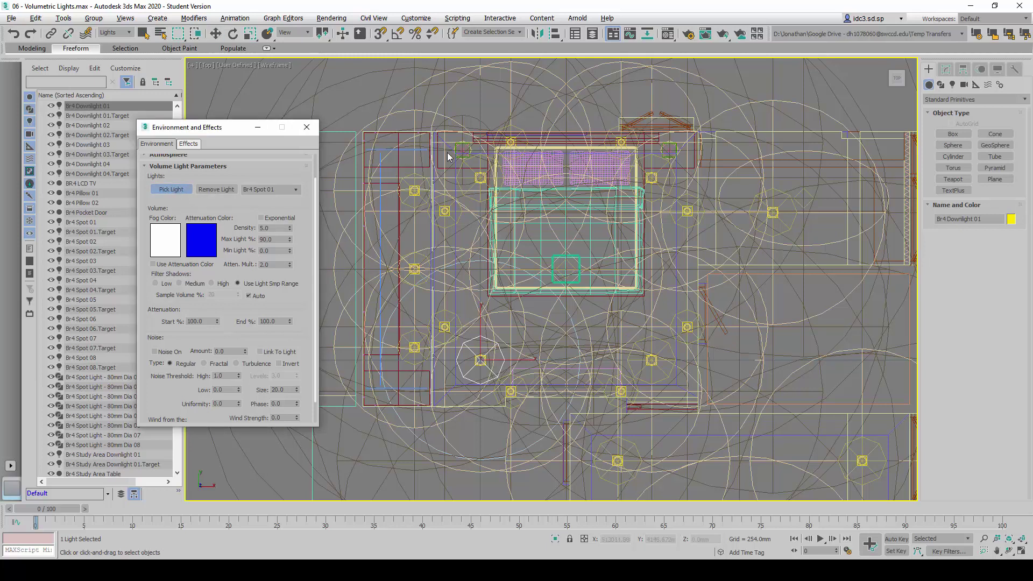
click(516, 126)
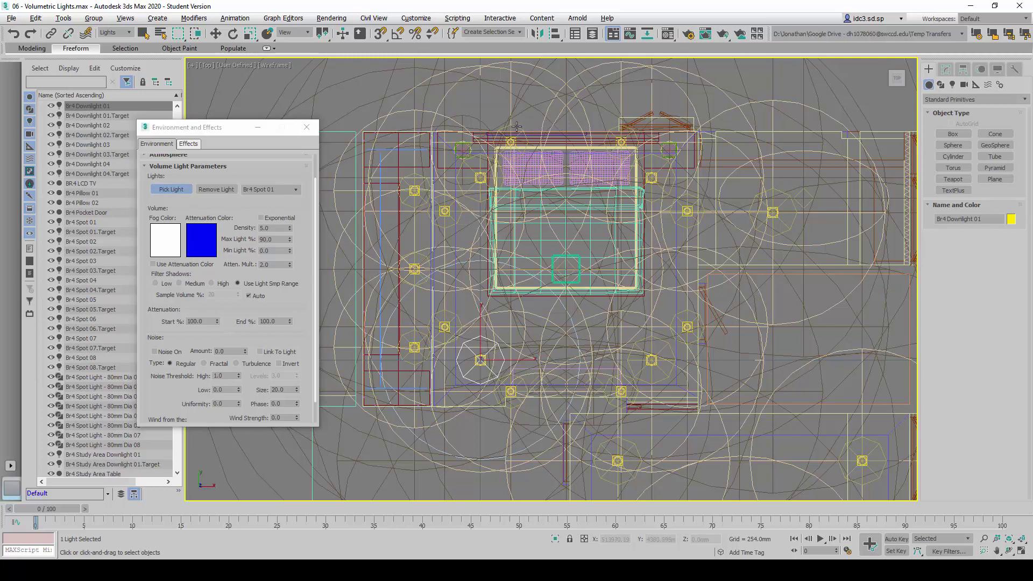
click(297, 190)
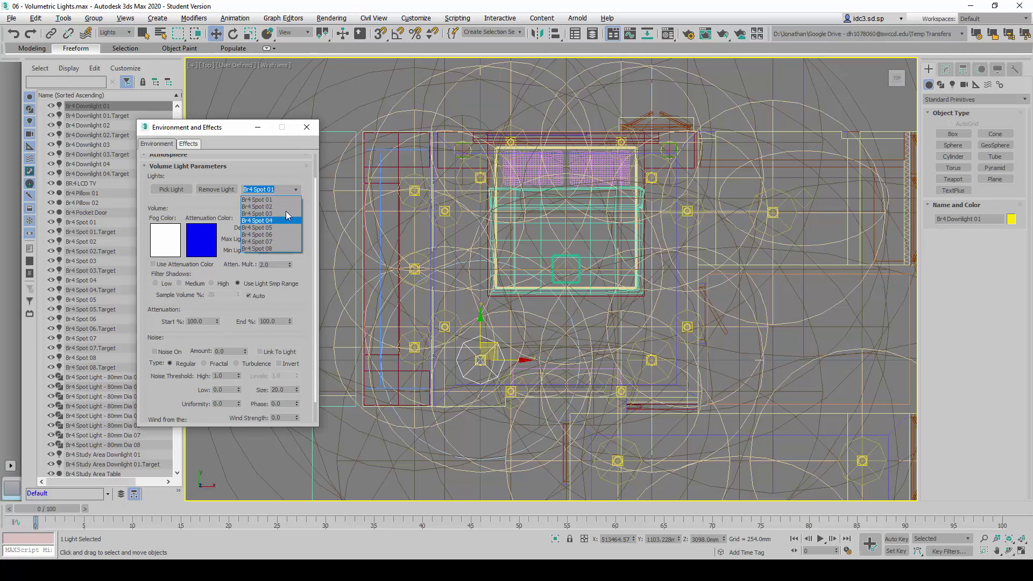
click(278, 171)
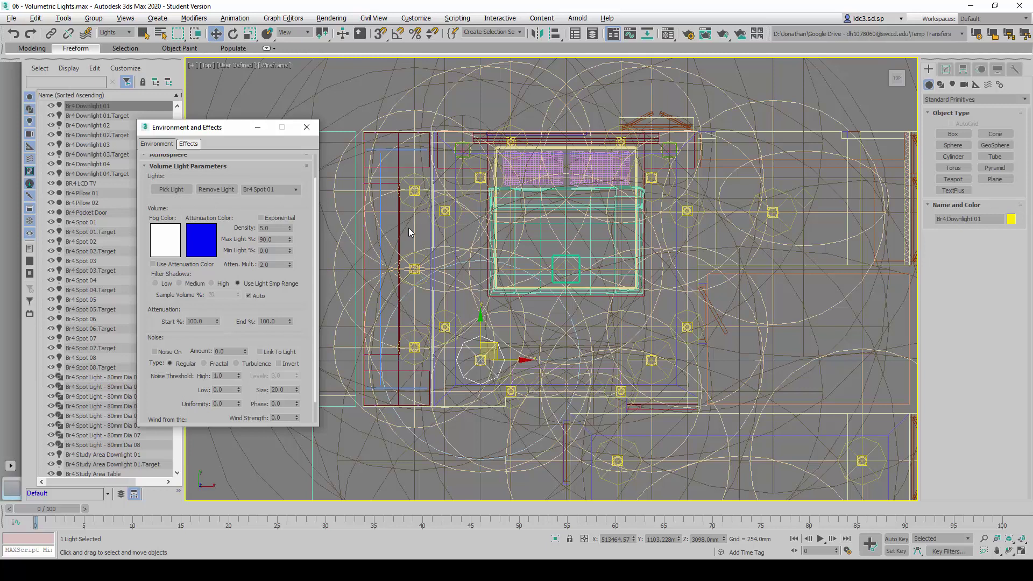
Set the Volume Light attenuation Start % and End % both to 30.
scroll(225, 215, down, 1)
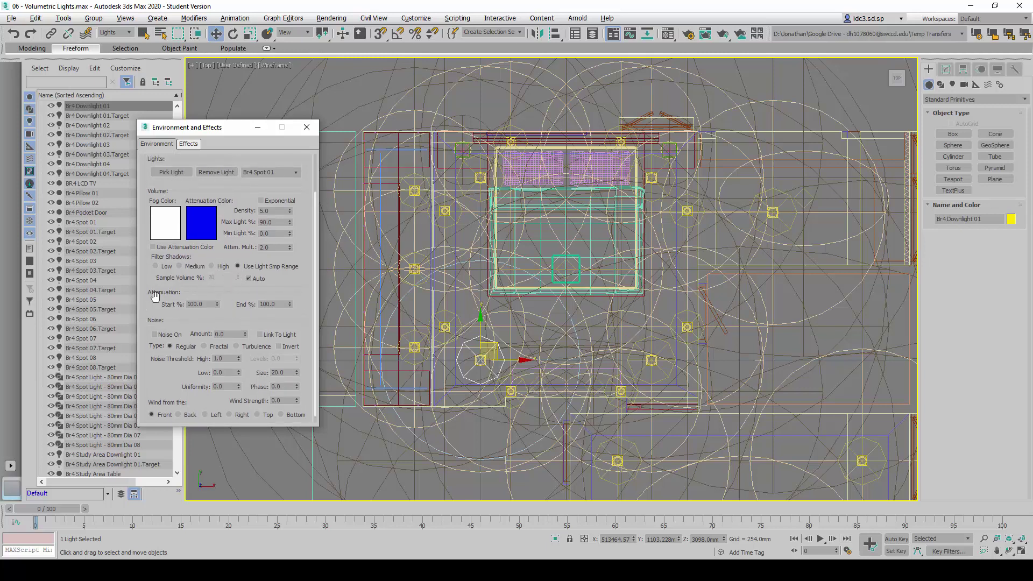
scroll(156, 285, down, 1)
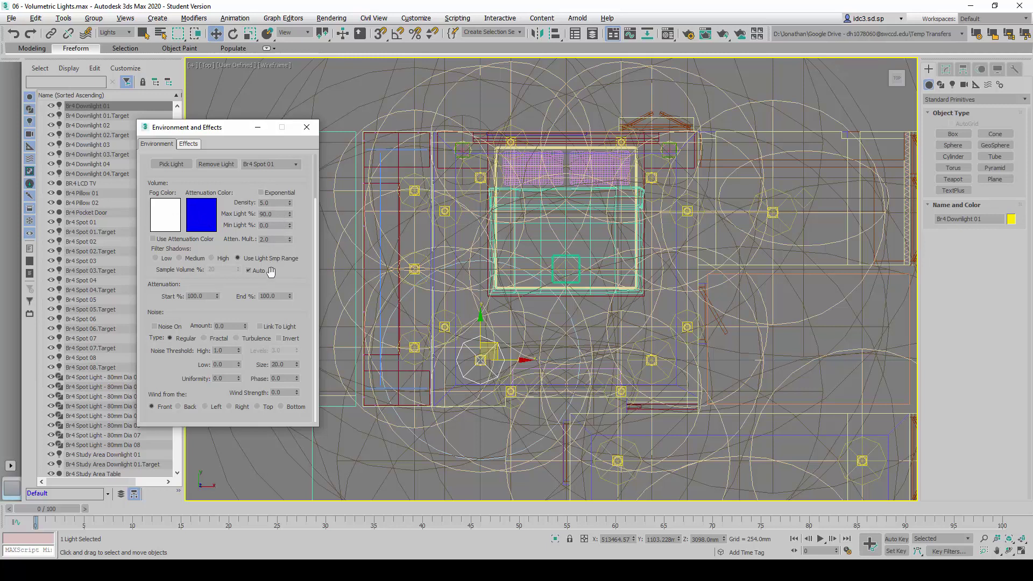
click(207, 296)
text(30)
key(Return)
click(253, 295)
text(30)
key(Return)
click(185, 356)
Set the noise Amount to 1.0 and noise Size to 5.
double_click(220, 326)
click(268, 364)
text(5)
key(Return)
Verify the fog colour's RGB values and keep it white.
click(167, 218)
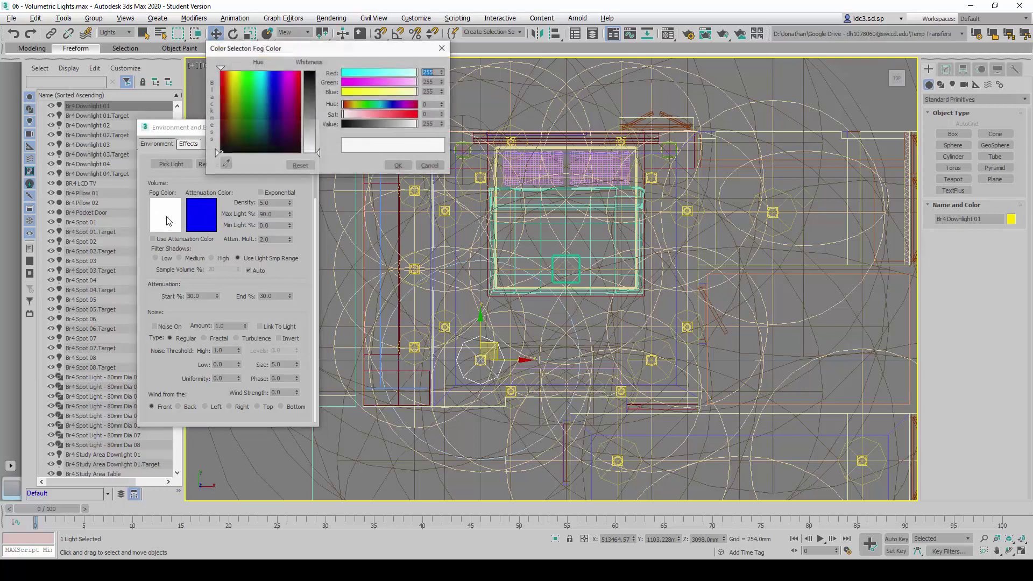
drag(362, 52, 422, 88)
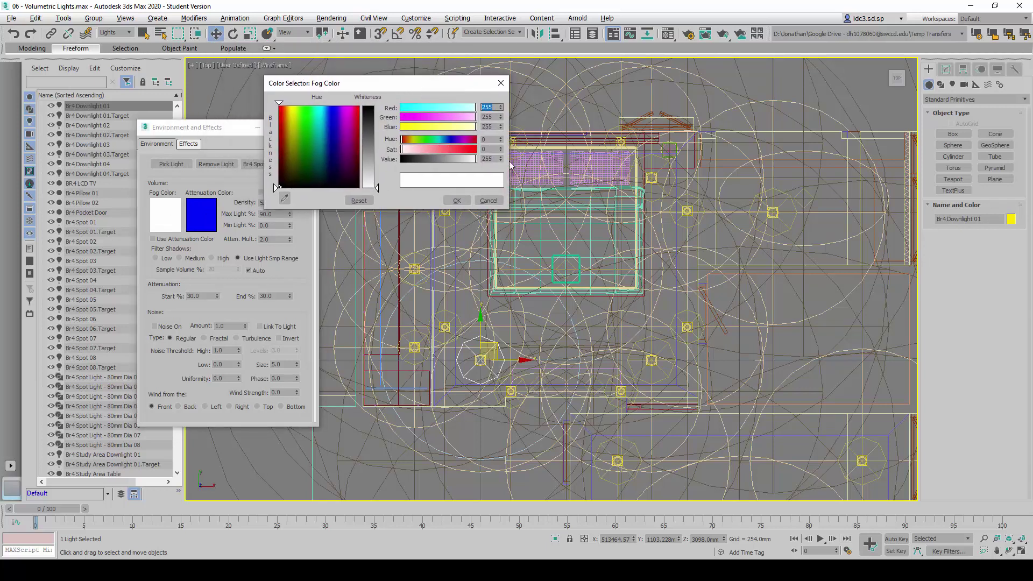
click(495, 116)
click(495, 127)
click(457, 201)
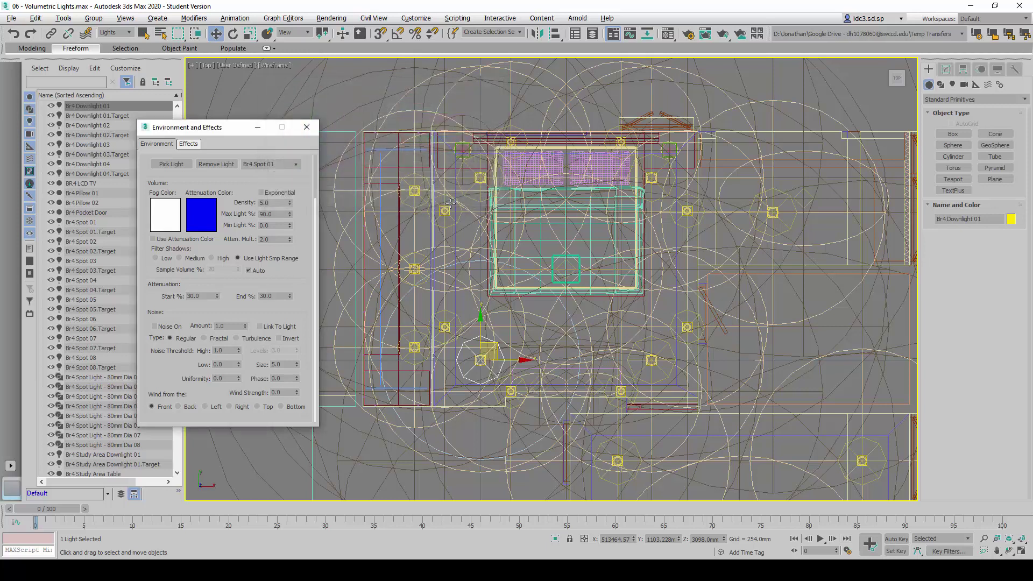
Keep the attenuation colour pure blue and close Environment and Effects.
click(203, 225)
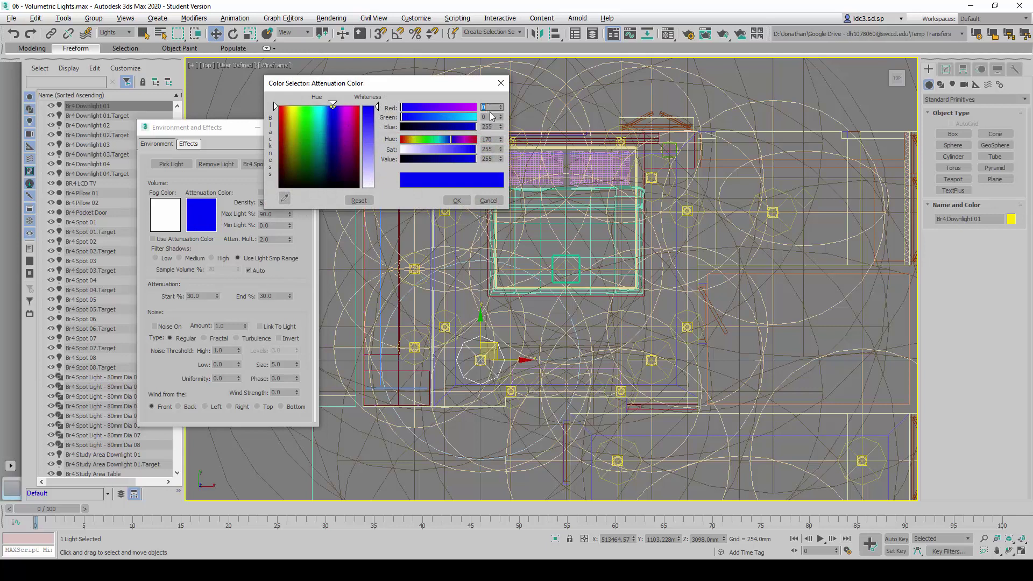
click(489, 126)
click(457, 201)
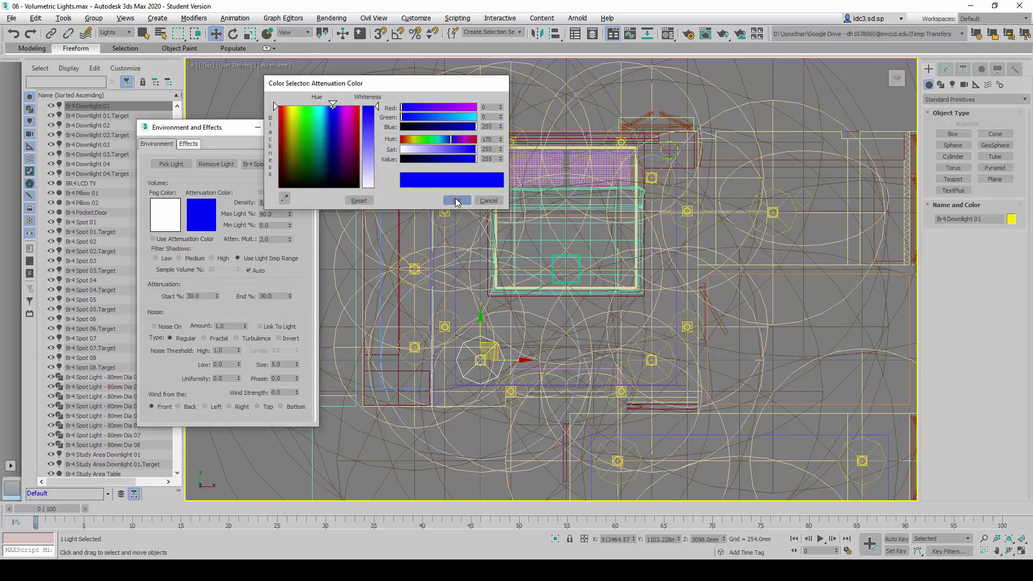
click(307, 131)
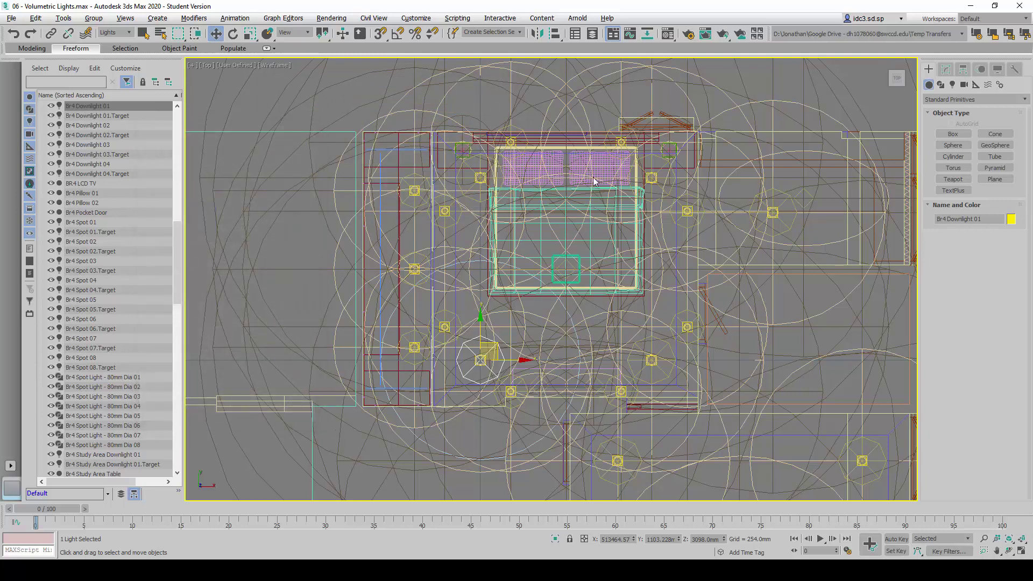
Restore four viewports, activate the 01 - Br4 Pocket Door to Bed camera view and render it.
key(alt+w)
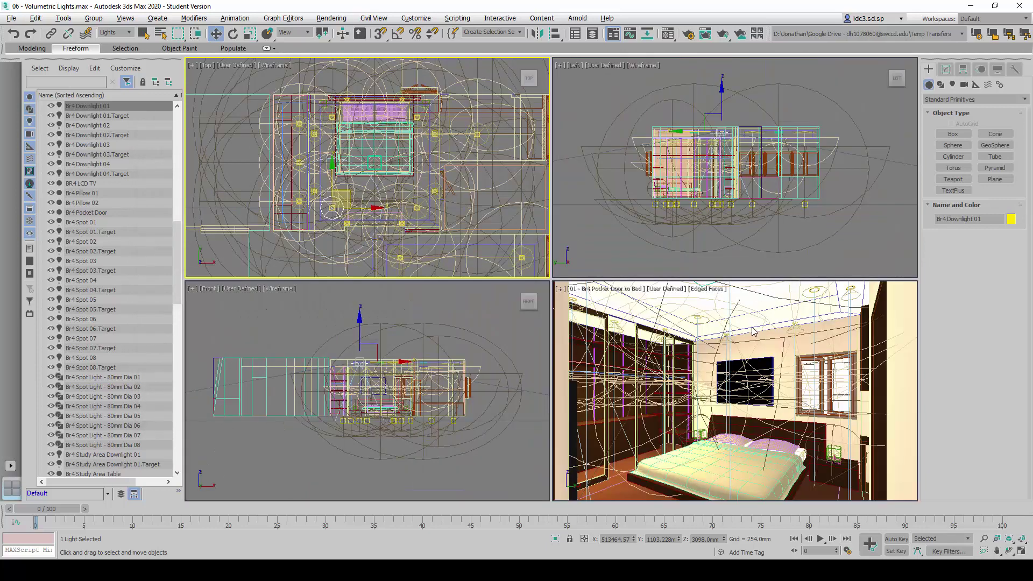
right_click(769, 311)
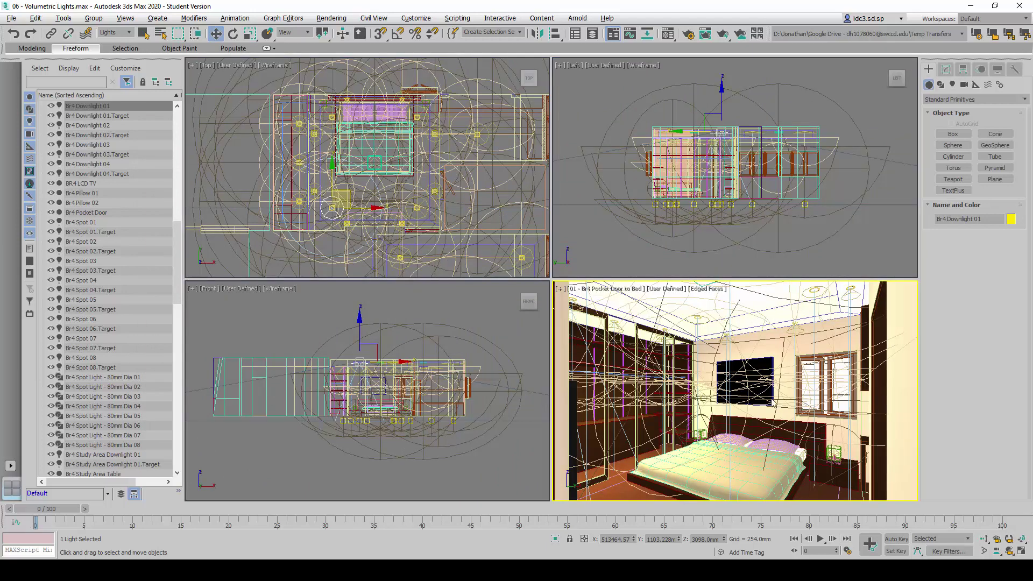
click(338, 19)
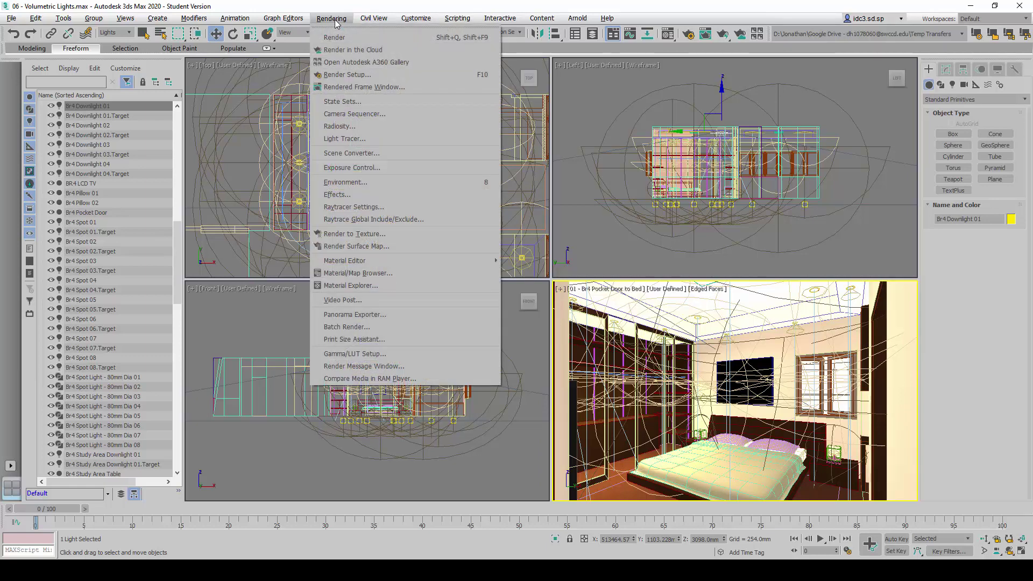
click(345, 39)
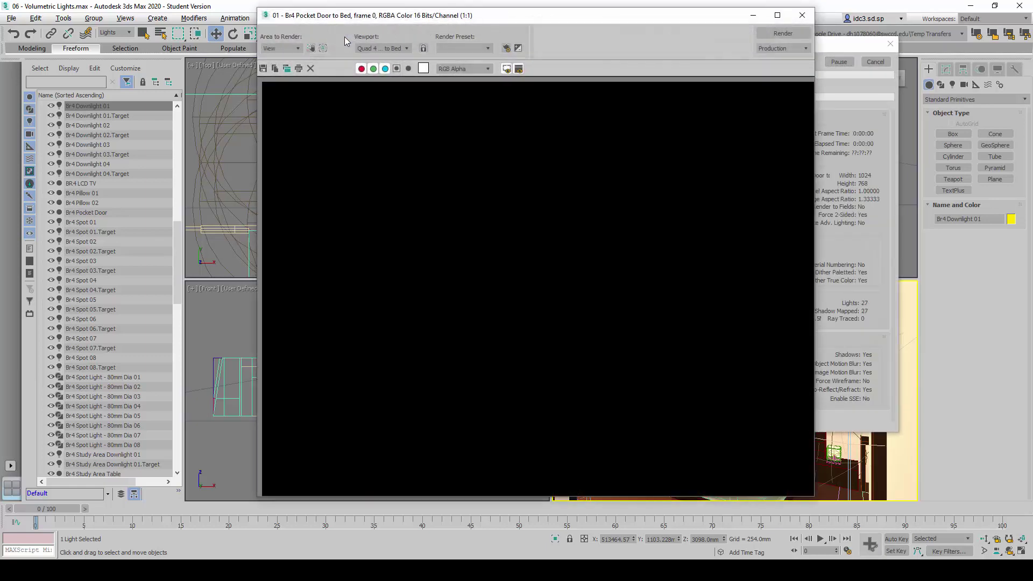